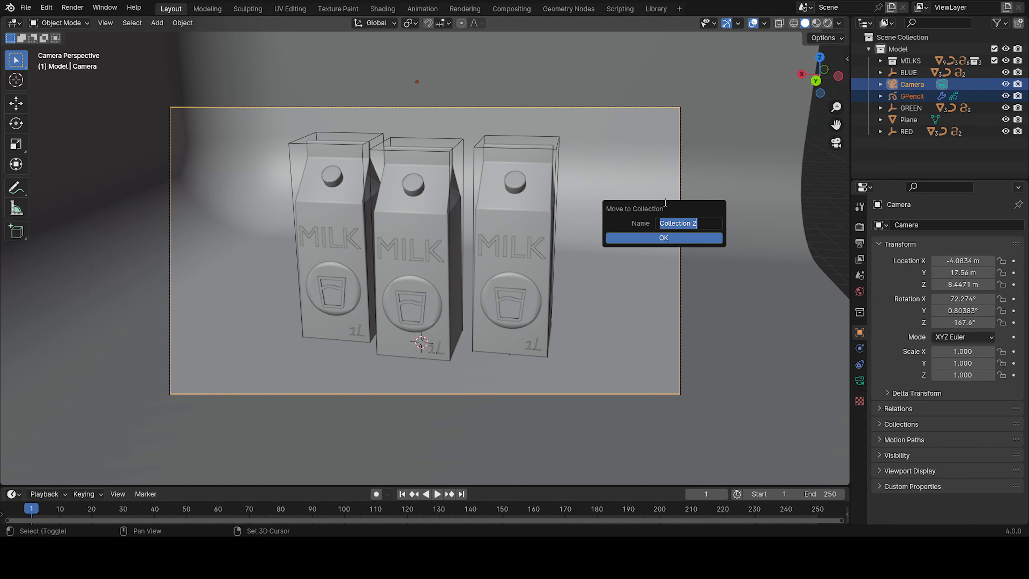
- Move the camera and grease pencil object into a new collection named Render
text(Render)
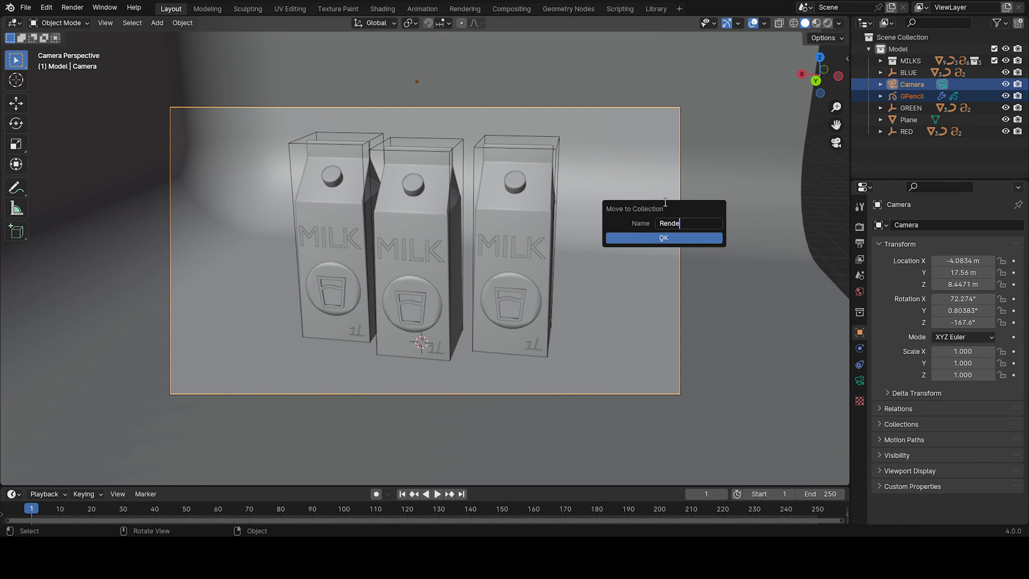
click(686, 238)
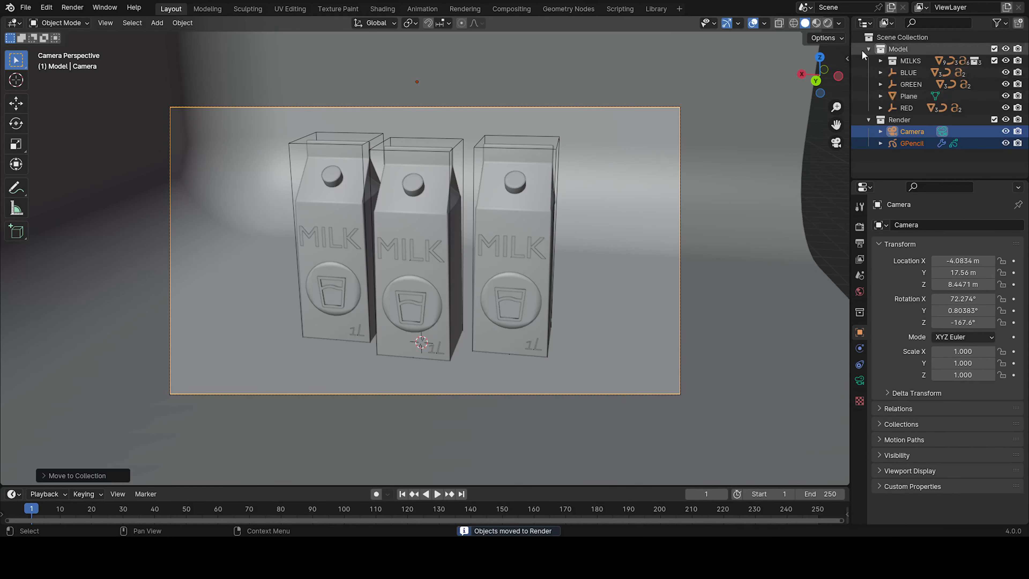
- Switch the viewport to rendered shading and set the grease pencil's Line Art target layer to GP_Layer
click(912, 143)
click(860, 348)
click(828, 23)
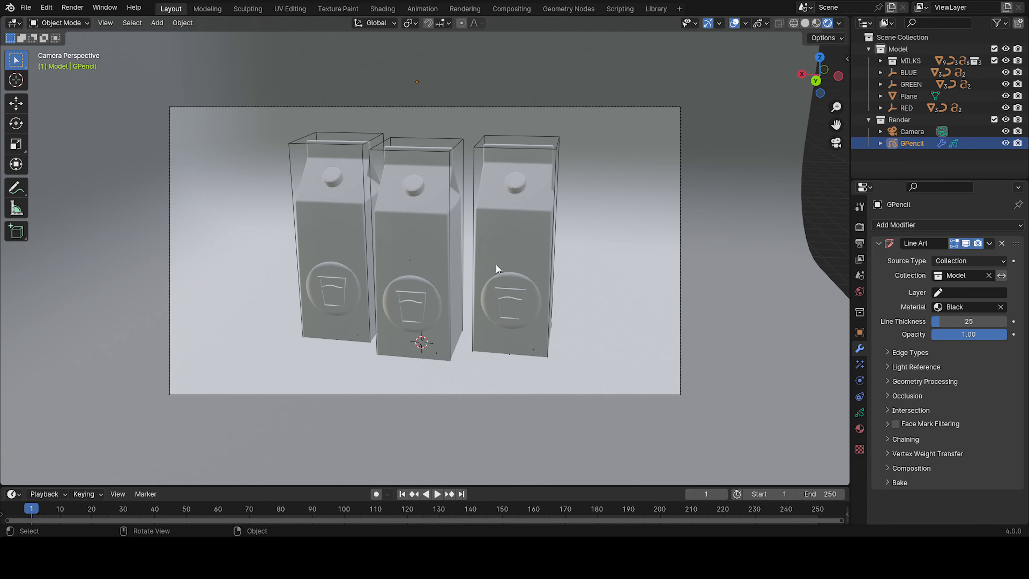
scroll(531, 268, up, 6)
scroll(531, 270, down, 4)
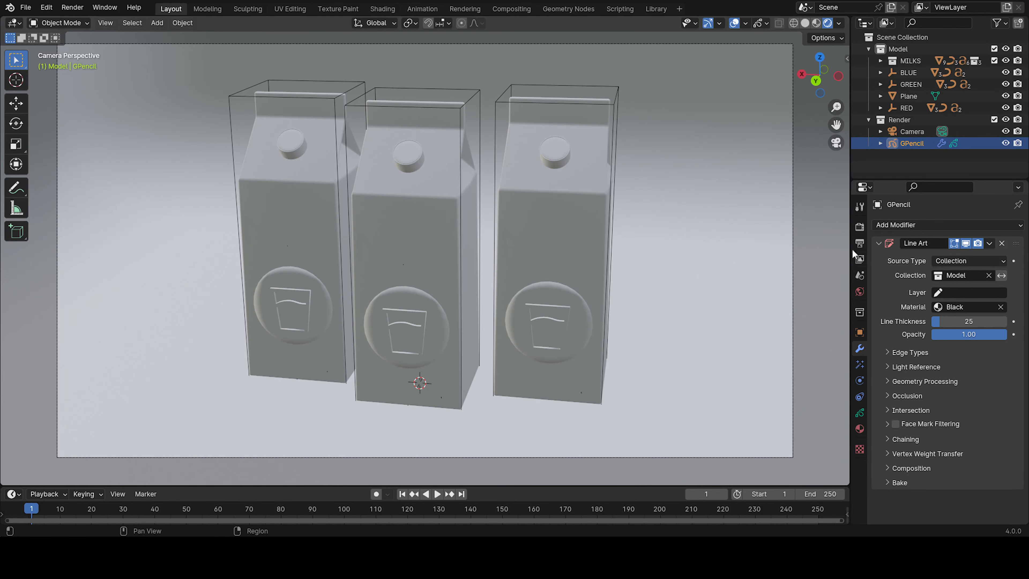
click(968, 292)
click(966, 303)
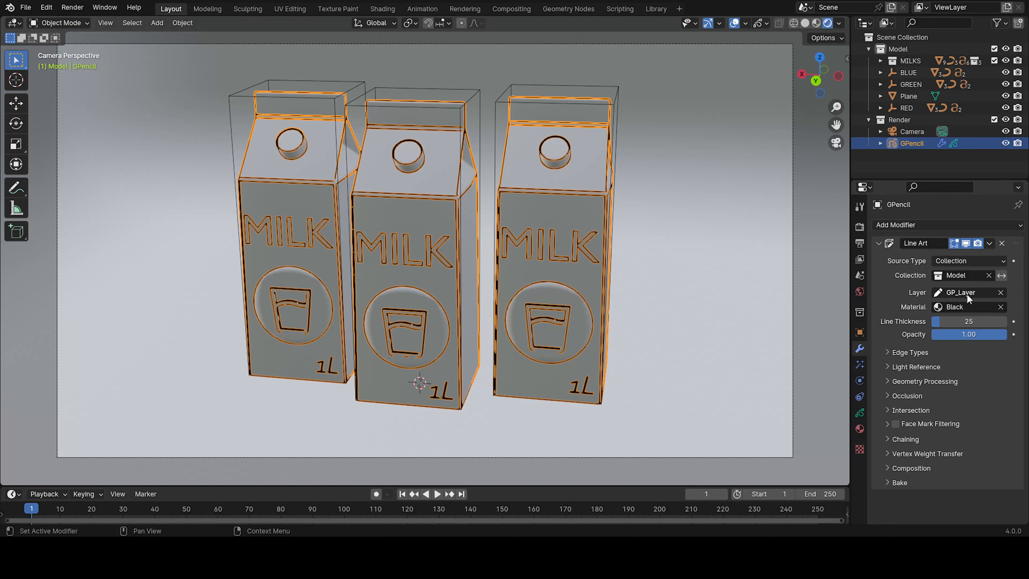
click(713, 286)
click(547, 205)
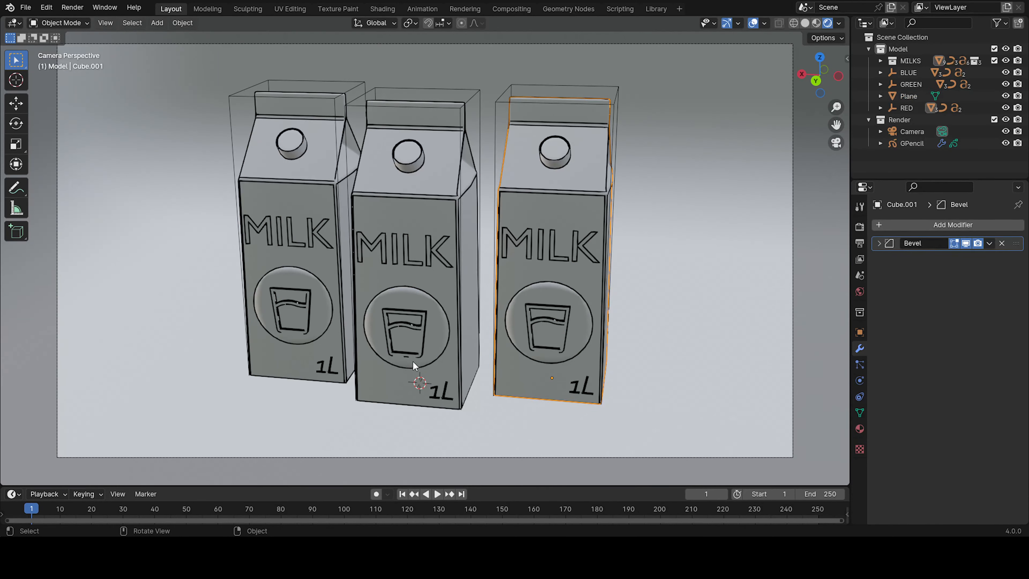
- Lock the camera to the viewport view so that navigating moves the camera
click(912, 131)
key(n)
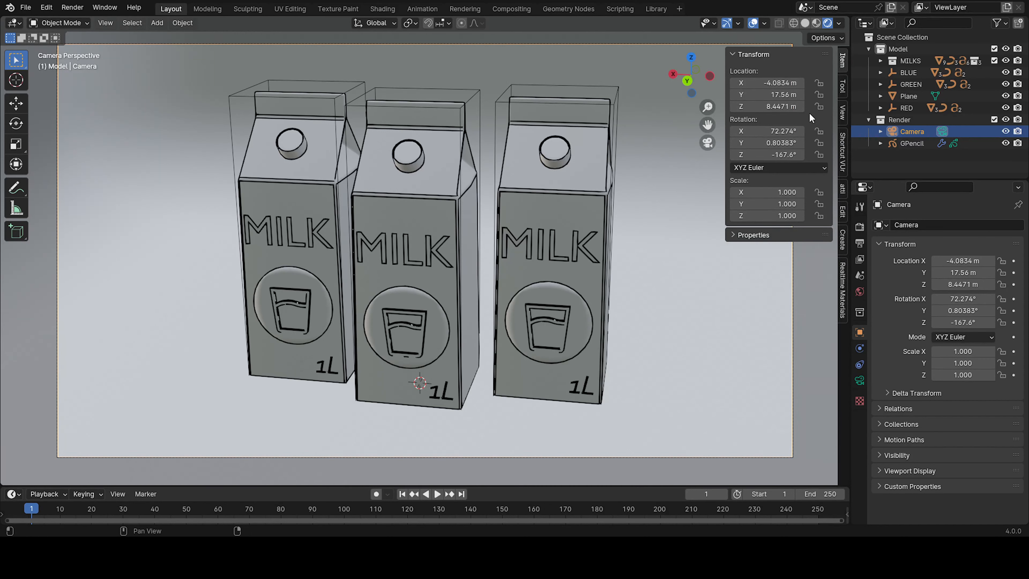
click(843, 106)
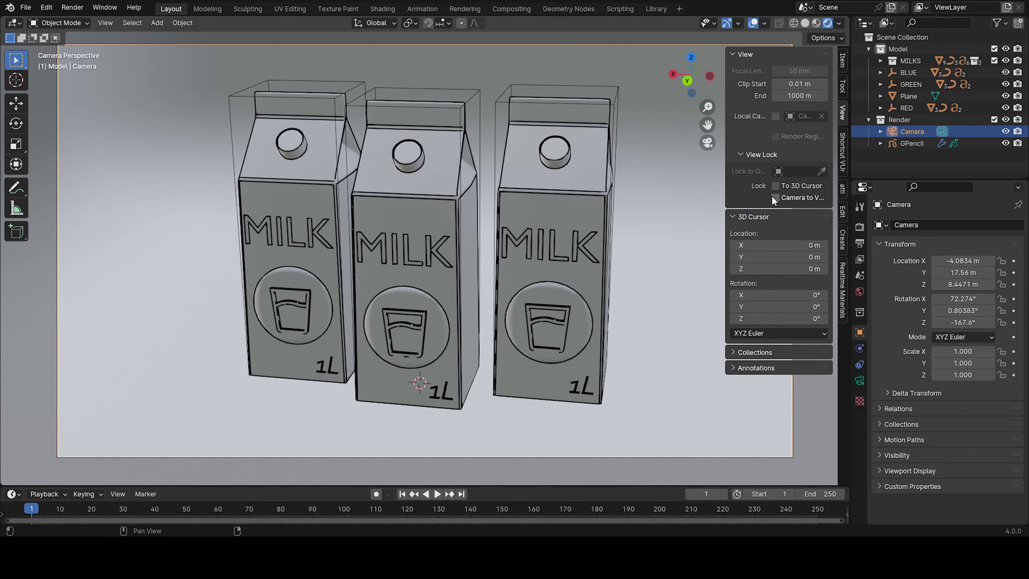
key(n)
- In edit mode, select the end carton's side-panel upper edge and both vertical edges, and bring up the operator search
middle_drag(656, 216, 471, 257)
key(Tab)
shift+click(315, 240)
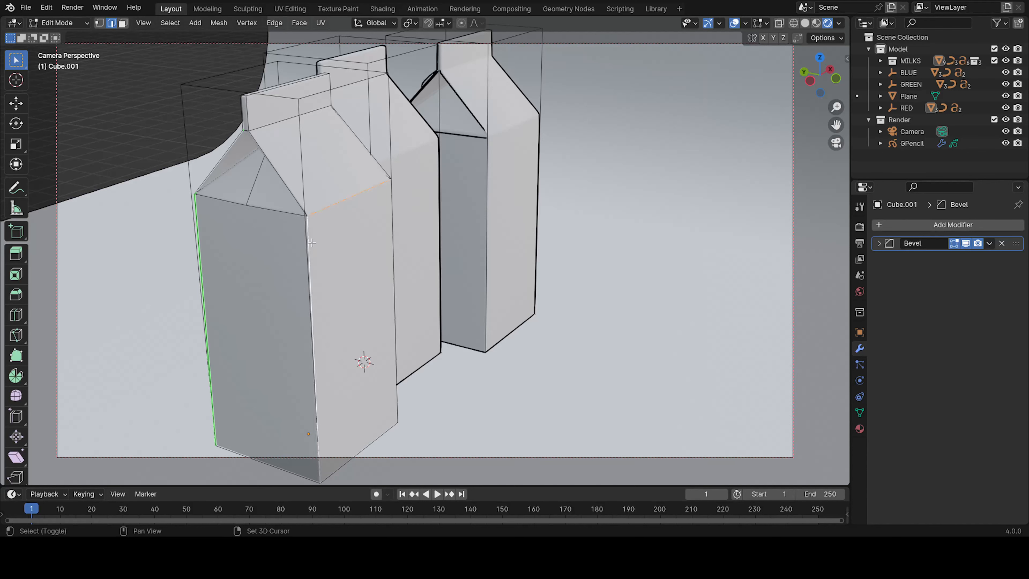
shift+click(392, 222)
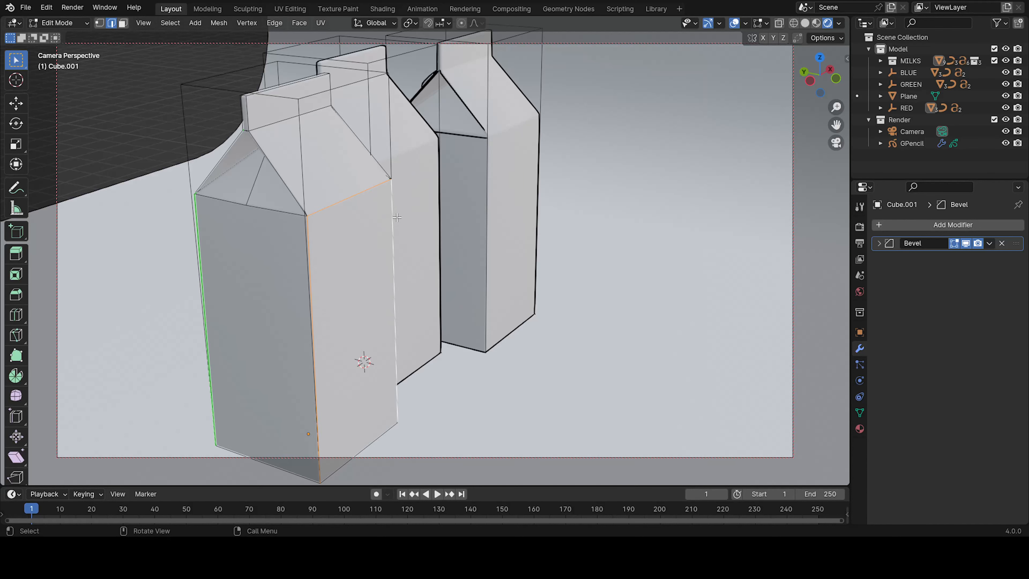
key(F3)
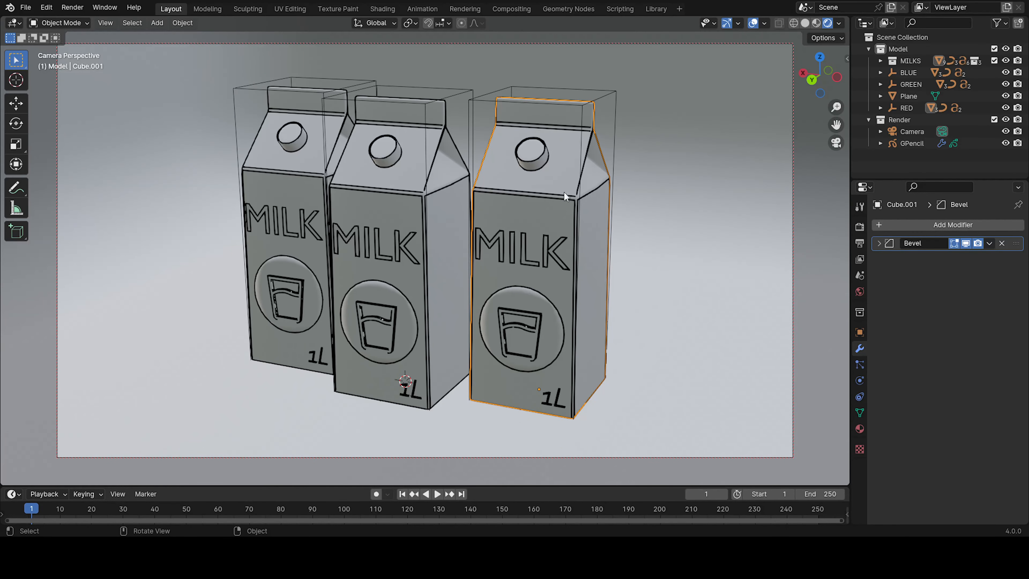
- Set the grease pencil's Line Art thickness to 14 and open its baking options
click(911, 143)
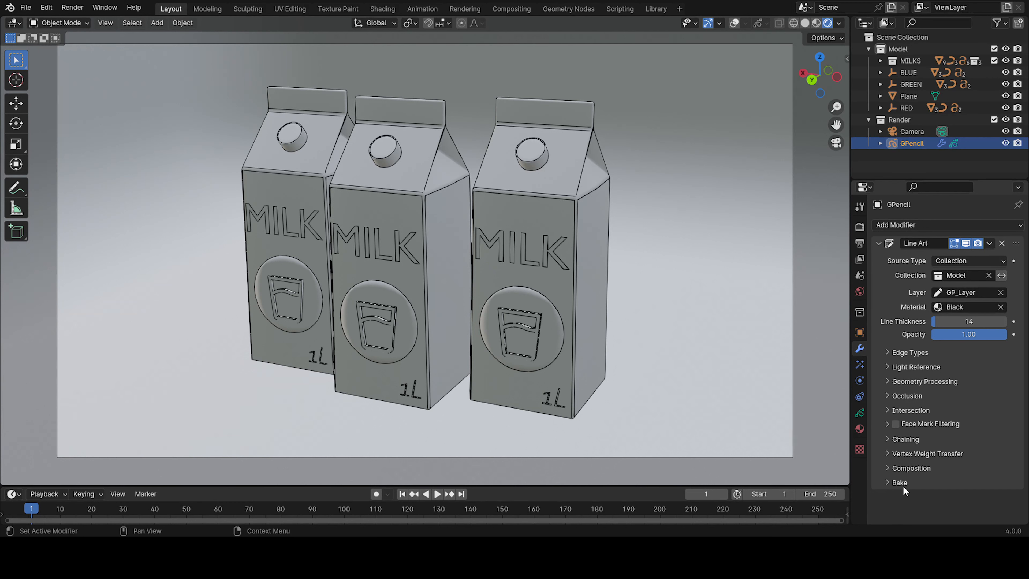
click(895, 483)
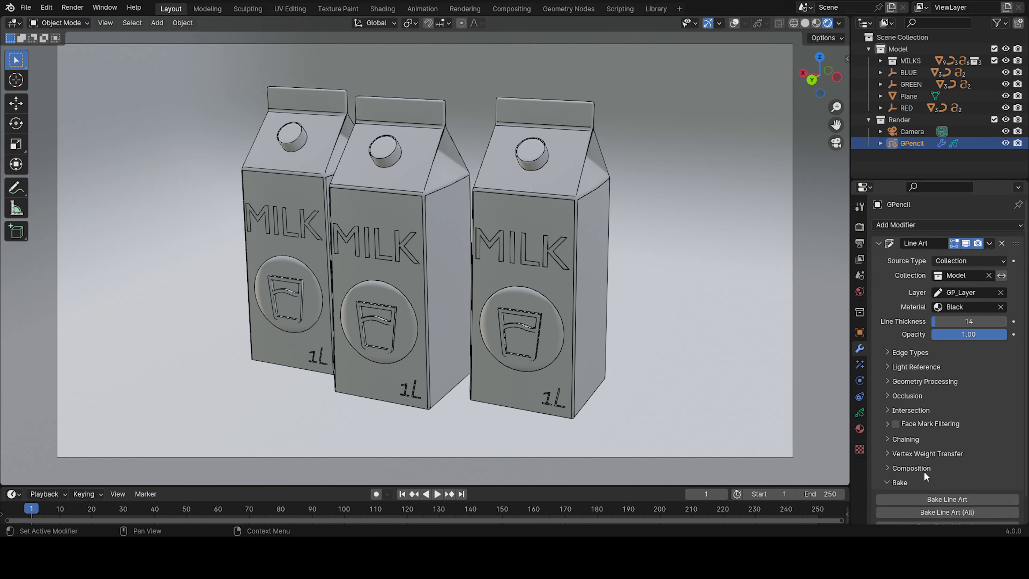
scroll(924, 472, down, 2)
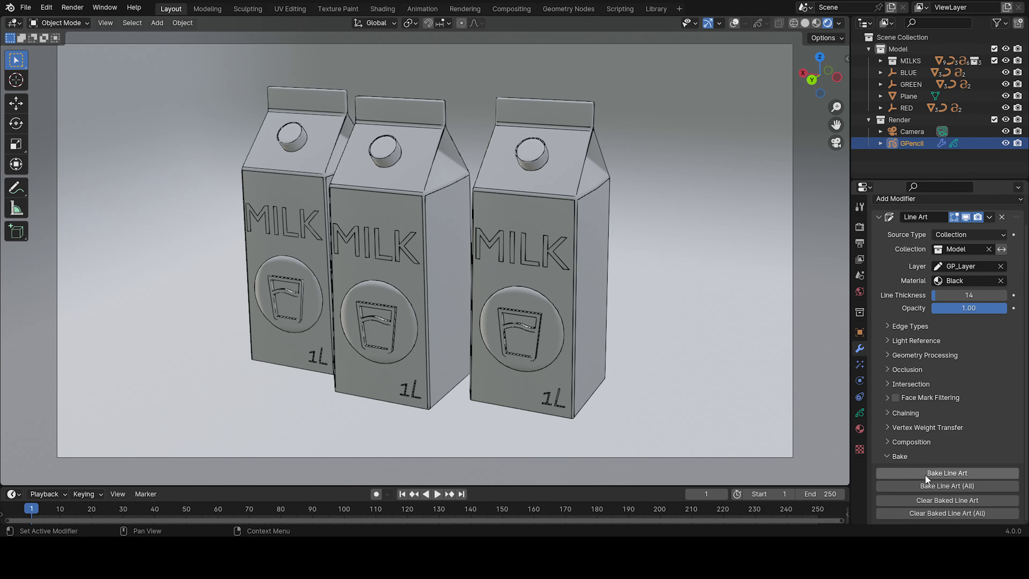
click(906, 473)
click(1002, 216)
- Add a Noise modifier with position 0.50 to the grease pencil outlines and collapse its settings
click(903, 225)
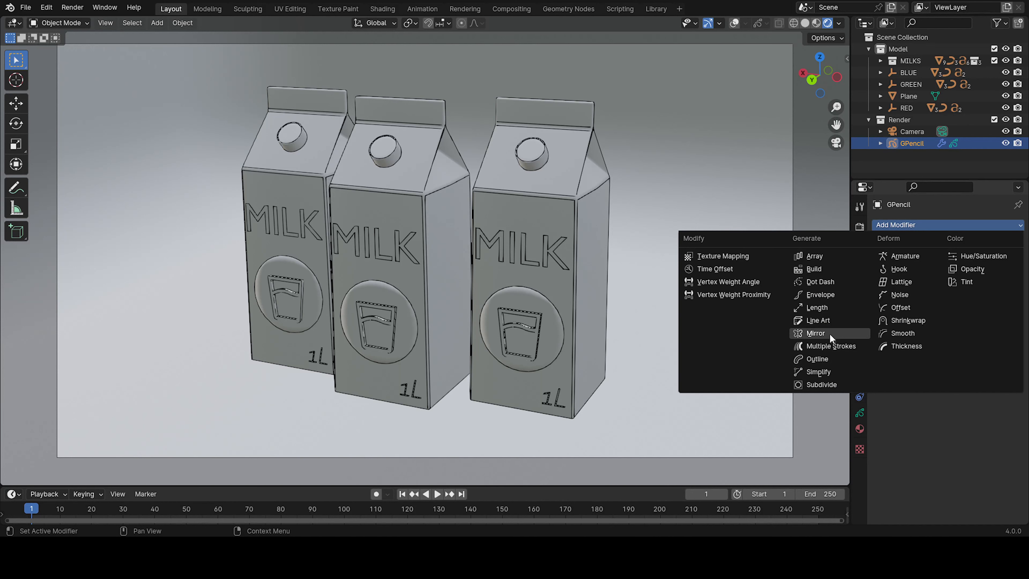
click(892, 291)
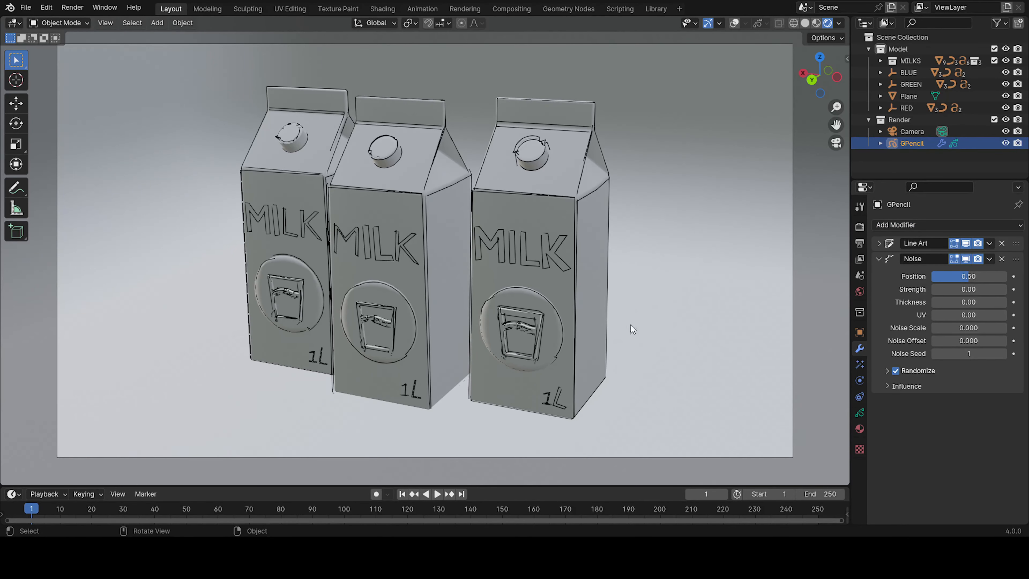
scroll(495, 254, up, 2)
scroll(434, 239, down, 3)
click(879, 259)
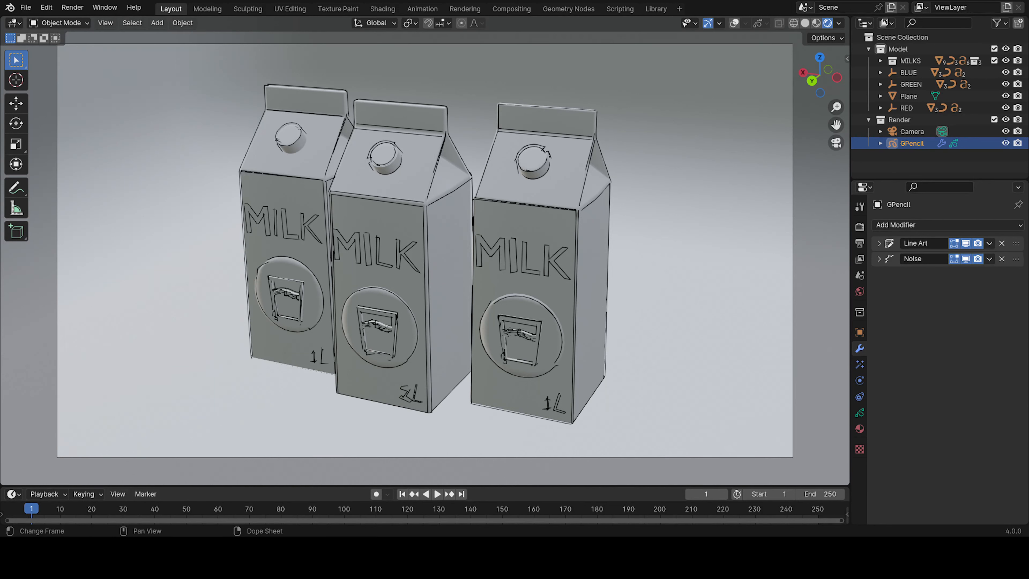
- Add a Simplify modifier between Line Art and Noise, in Fixed mode with 1 iteration
click(948, 225)
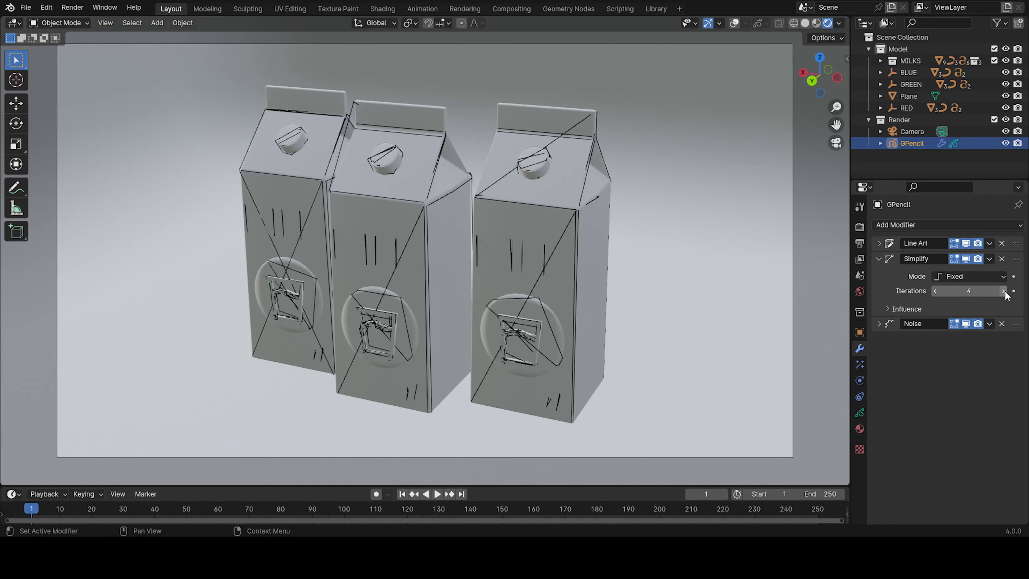
click(935, 291)
click(935, 291)
click(935, 290)
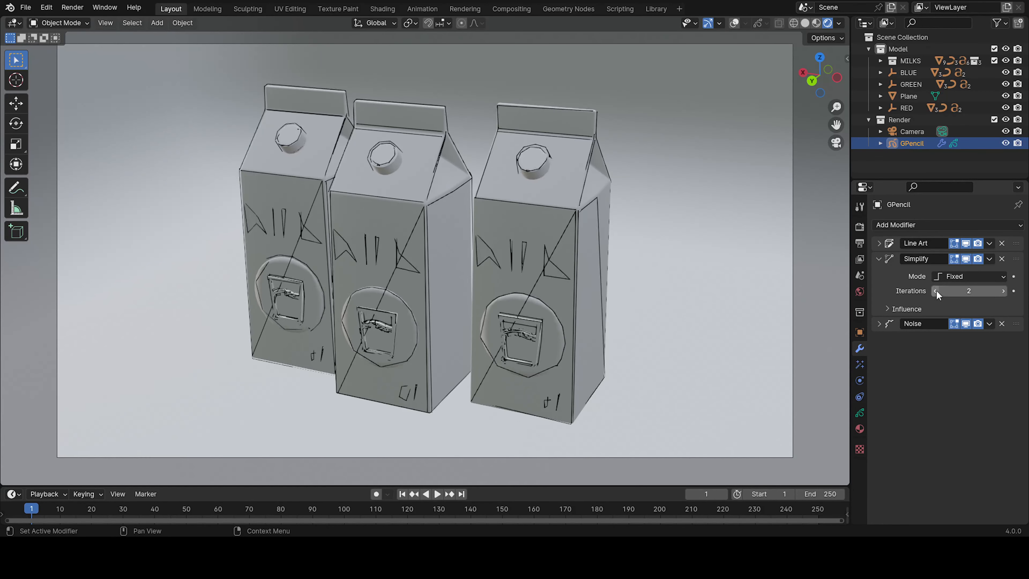
click(935, 291)
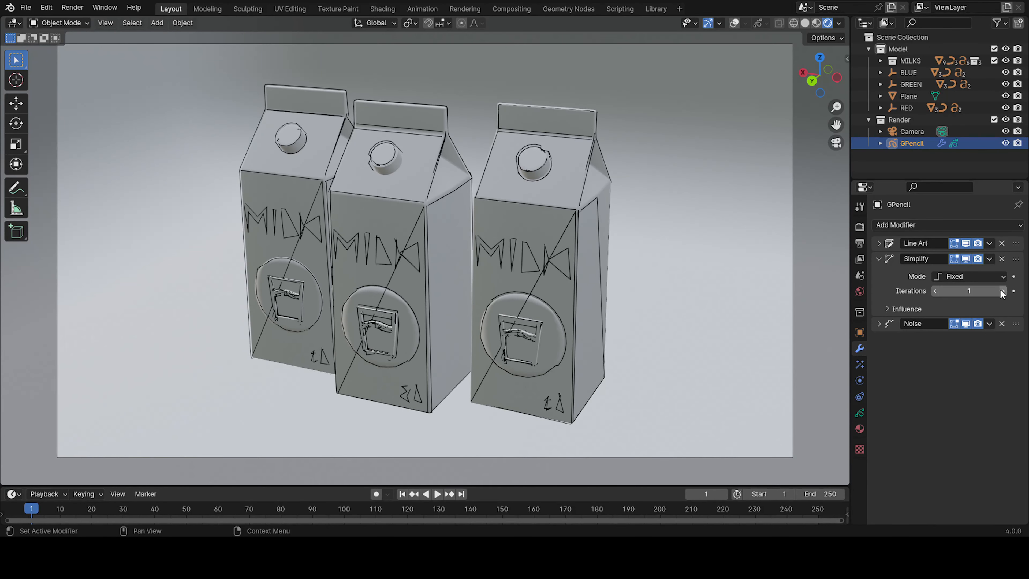
- Try the Simplify modifier's Sample mode, switch it to Merge, and bring up the mode choices again
click(988, 276)
click(961, 316)
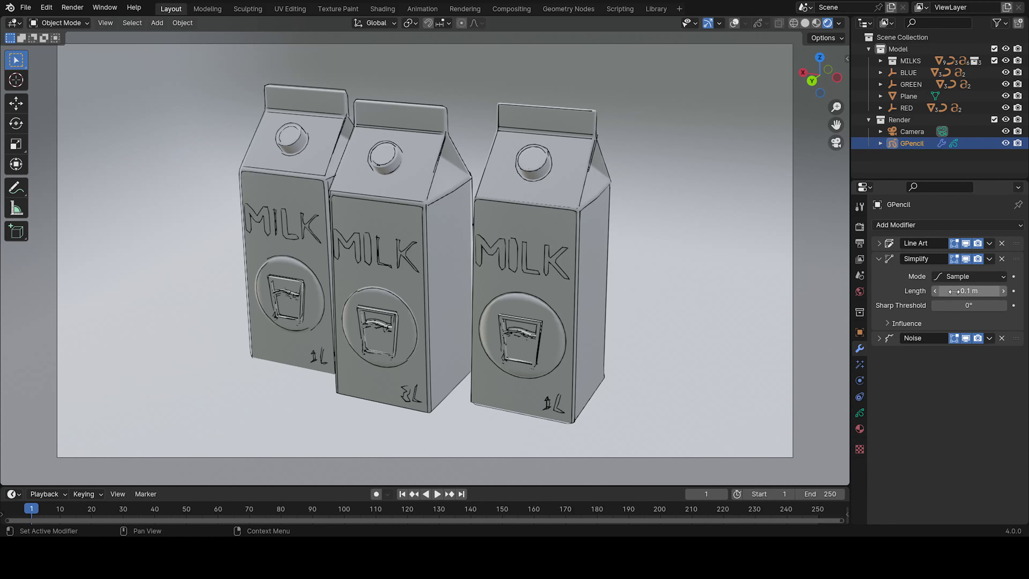
click(957, 277)
click(965, 325)
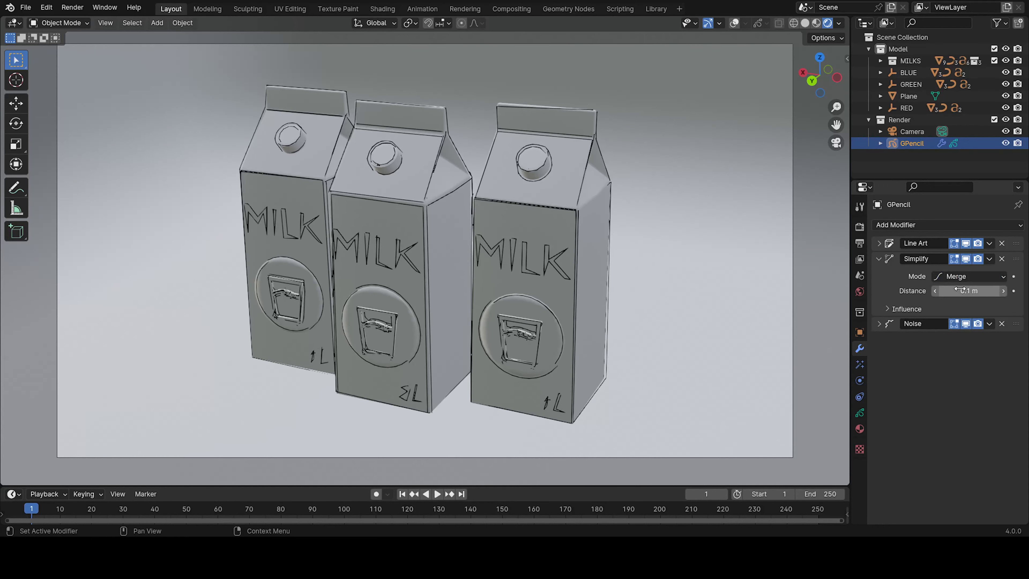
click(988, 277)
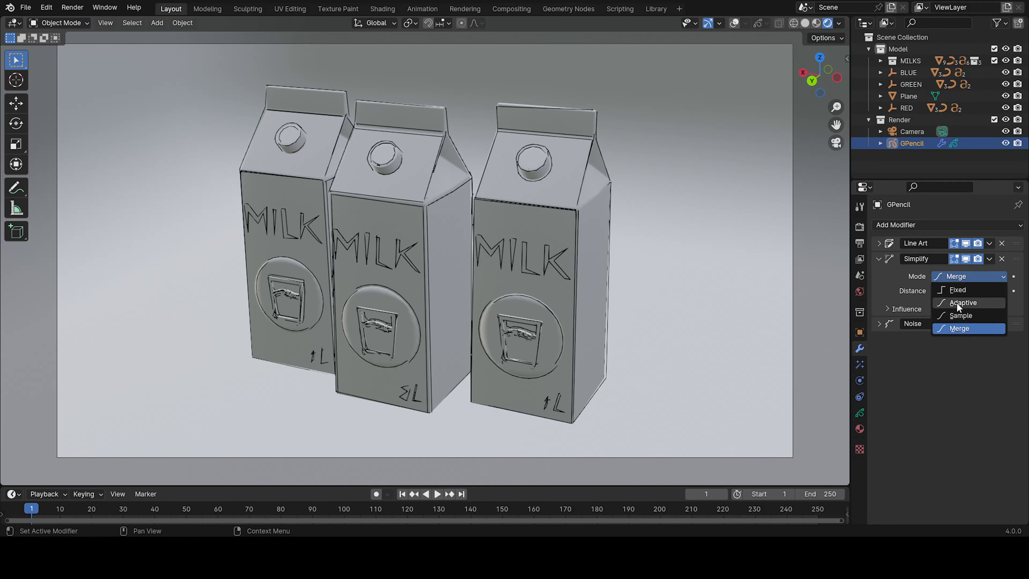